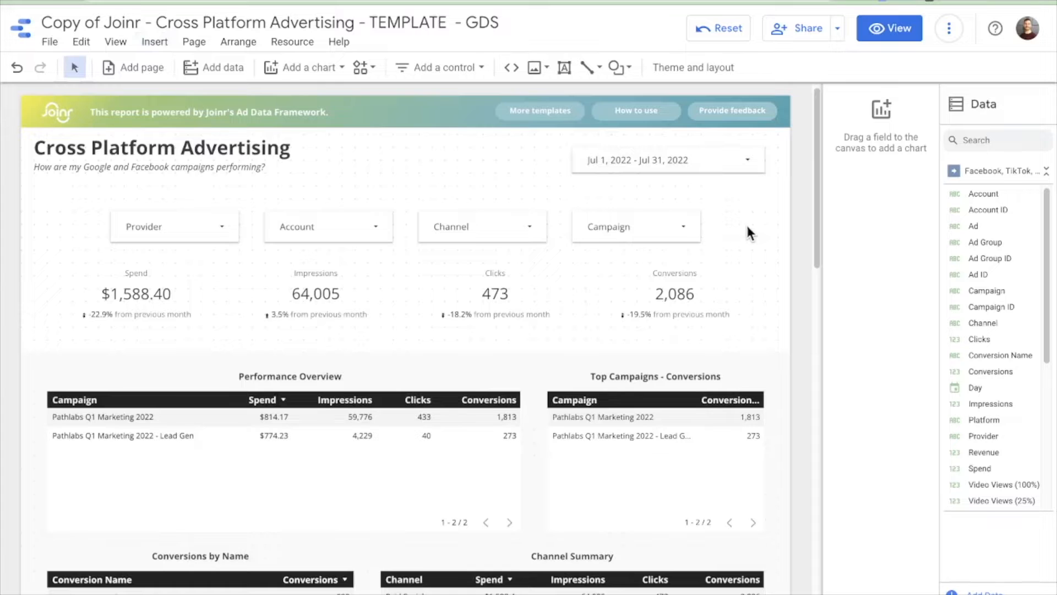
{"action": "left_click_drag", "start_coordinate": [747, 226], "coordinate": [62, 233]}
{"action": "left_click", "coordinate": [765, 233]}
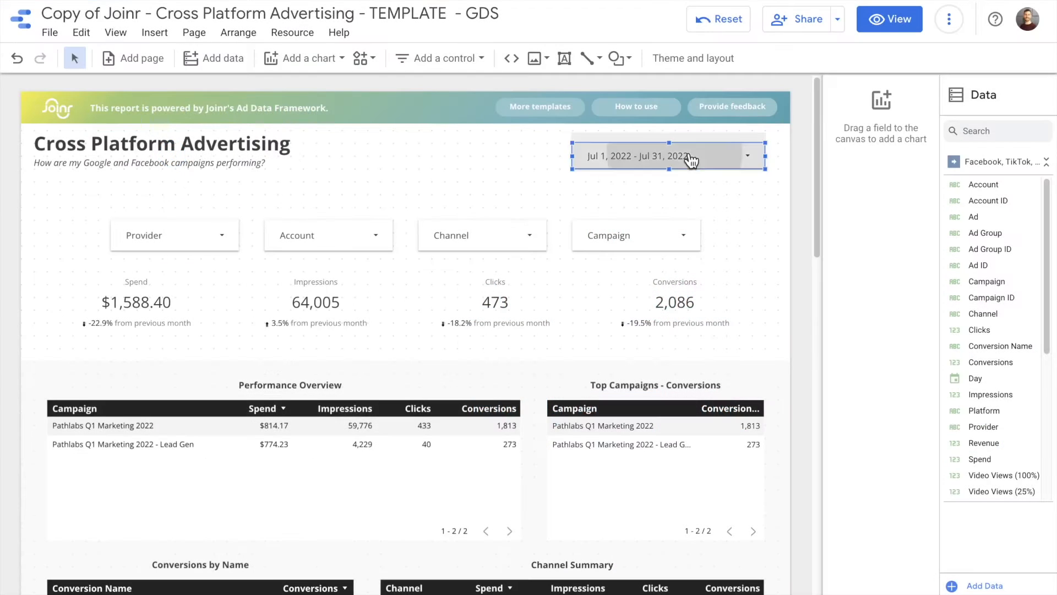
- Open the date range control's calendar near the report title and select the control to view its properties
{"action": "left_click", "coordinate": [688, 159]}
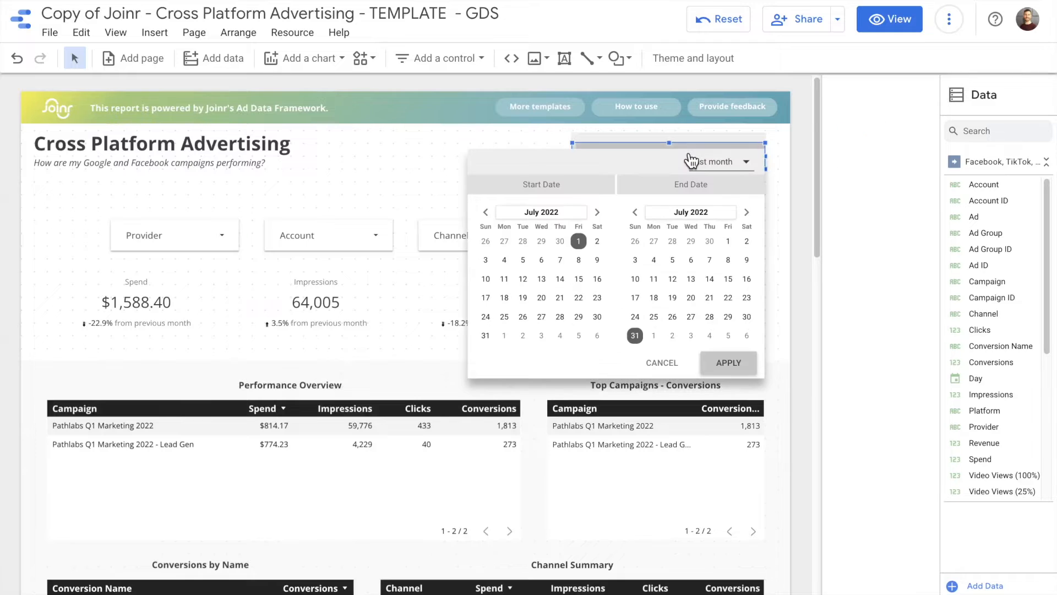
{"action": "left_click", "coordinate": [736, 163]}
{"action": "scroll", "coordinate": [736, 170], "scroll_direction": "down", "scroll_amount": 3}
{"action": "scroll", "coordinate": [726, 154], "scroll_direction": "up", "scroll_amount": 3}
{"action": "left_click", "coordinate": [717, 127]}
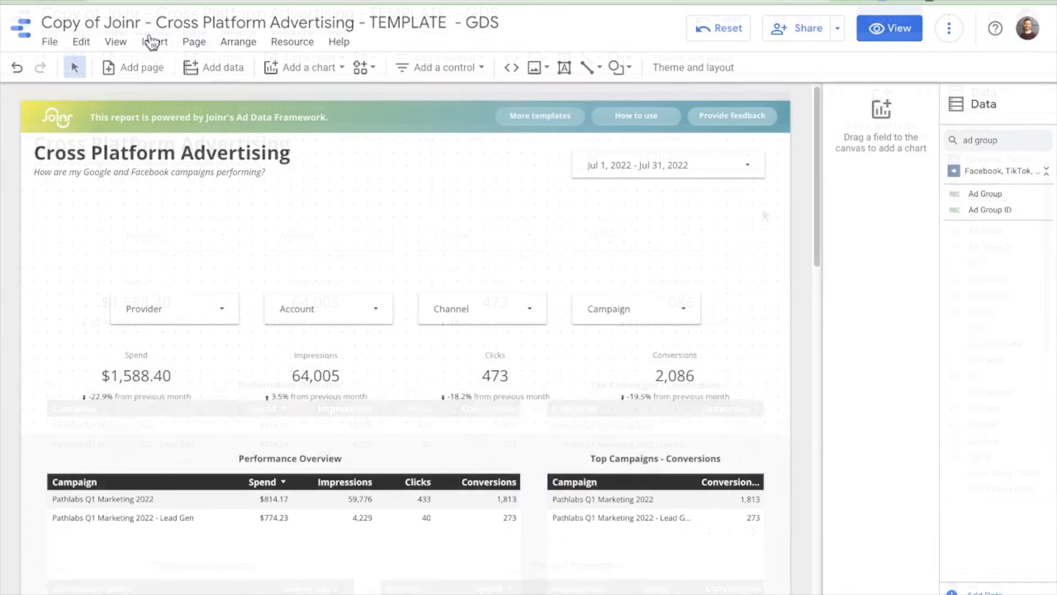
- Insert a fixed-size list control beside the report title
{"action": "left_click", "coordinate": [148, 32]}
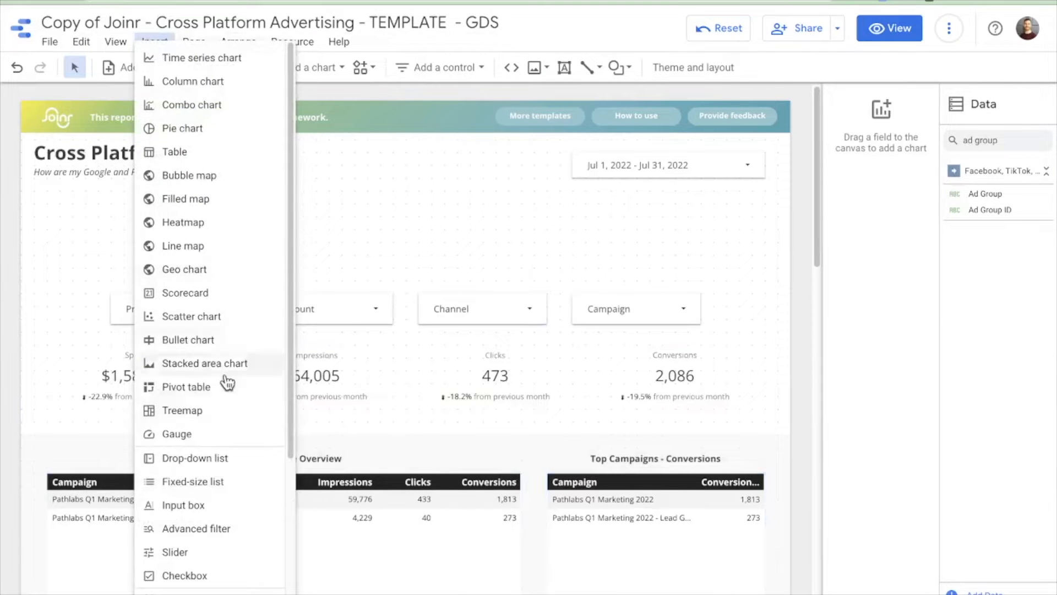
{"action": "left_click", "coordinate": [225, 482]}
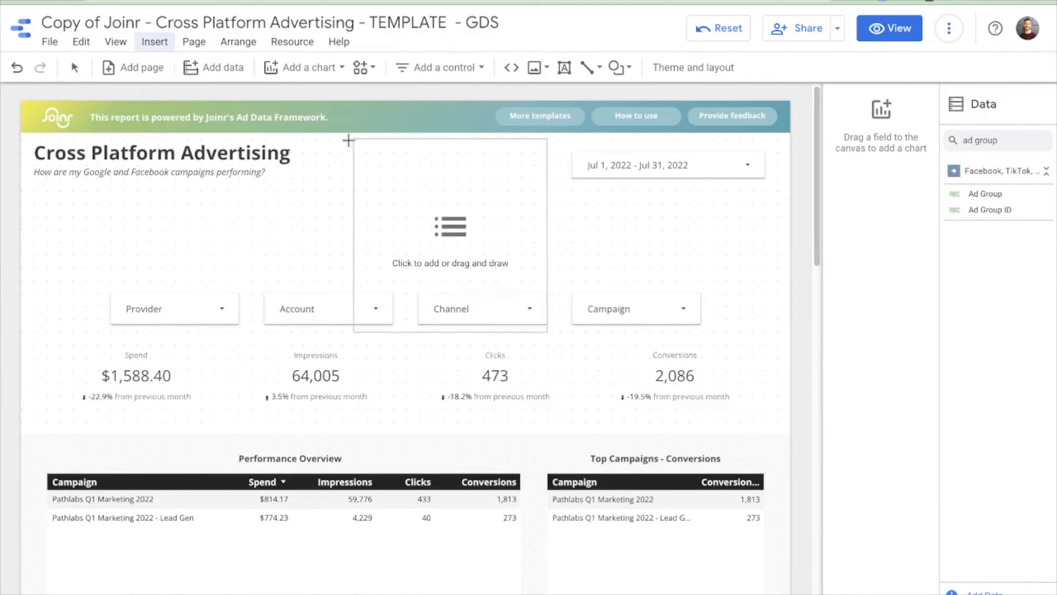
{"action": "left_click", "coordinate": [354, 139]}
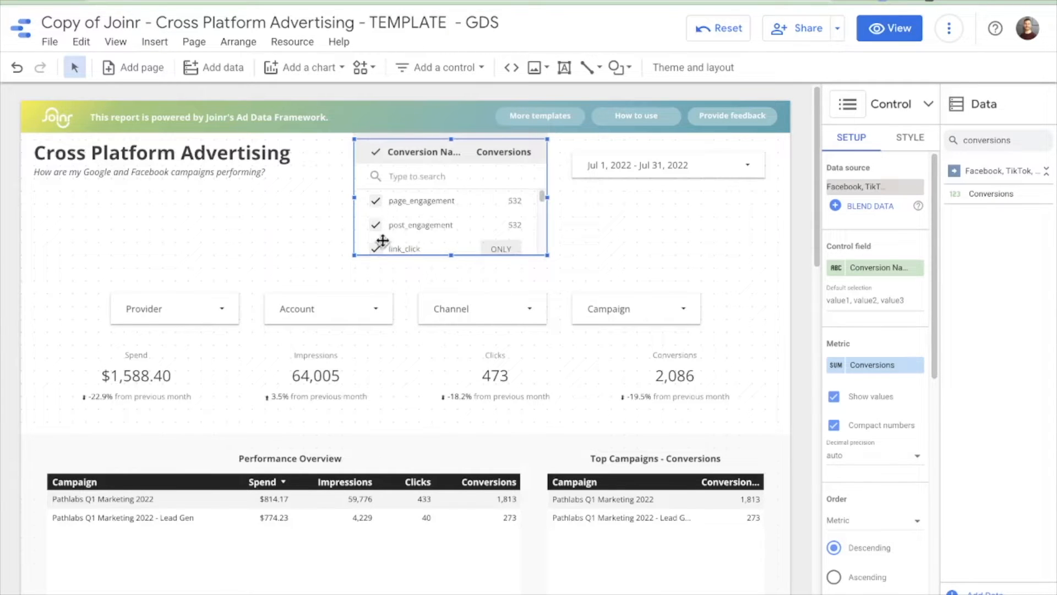
- In the fixed-size list, clear all values and tick only page_engagement and post_engagement
{"action": "left_click", "coordinate": [376, 152]}
{"action": "left_click", "coordinate": [376, 201]}
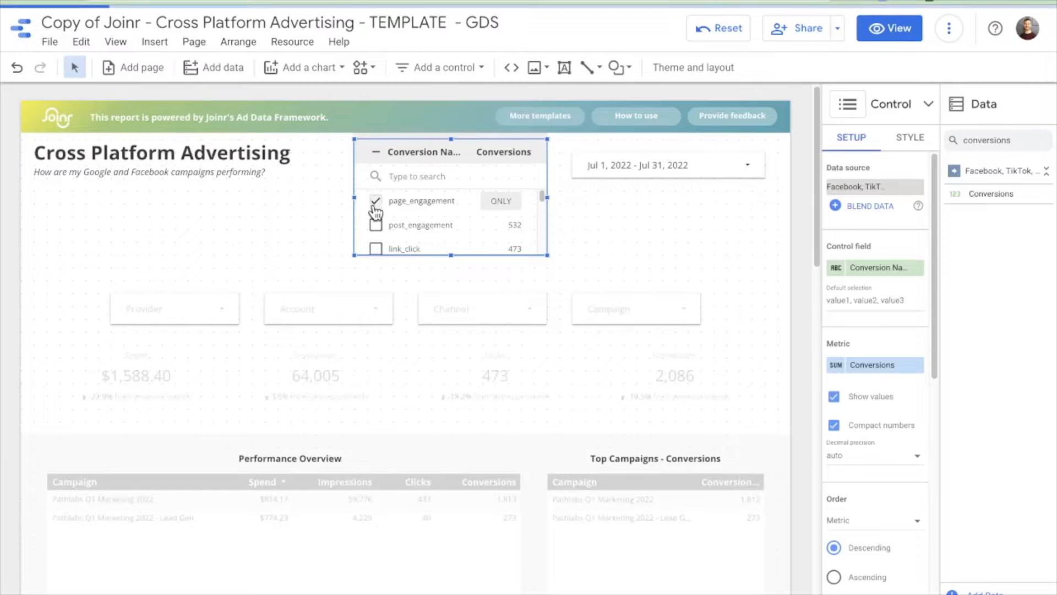
{"action": "left_click", "coordinate": [376, 225]}
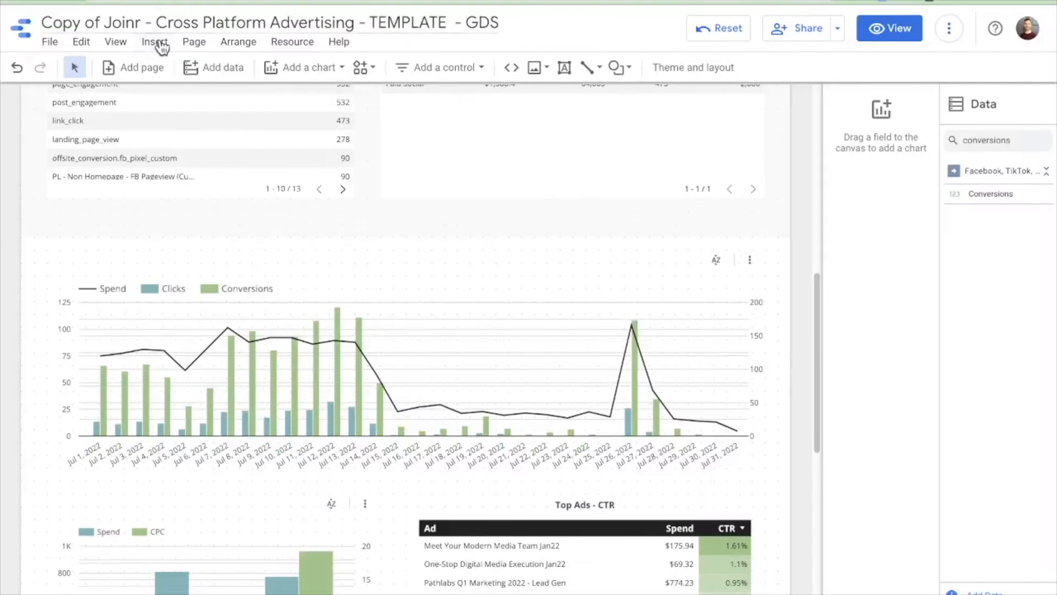
- Examine the time series chart and the Spend scorecard's setup
{"action": "left_click", "coordinate": [157, 43]}
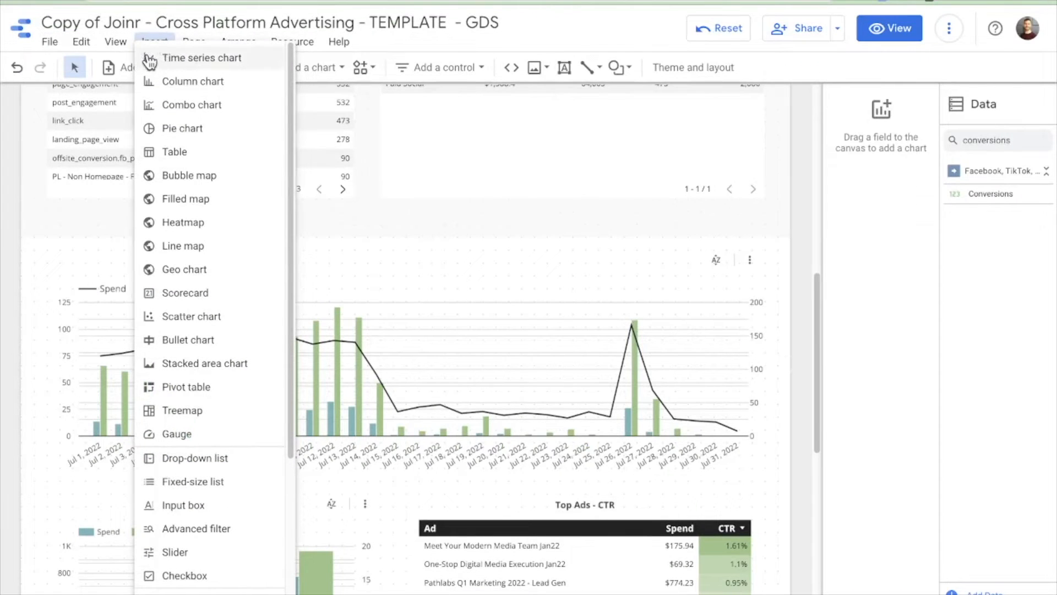
{"action": "left_click", "coordinate": [570, 304]}
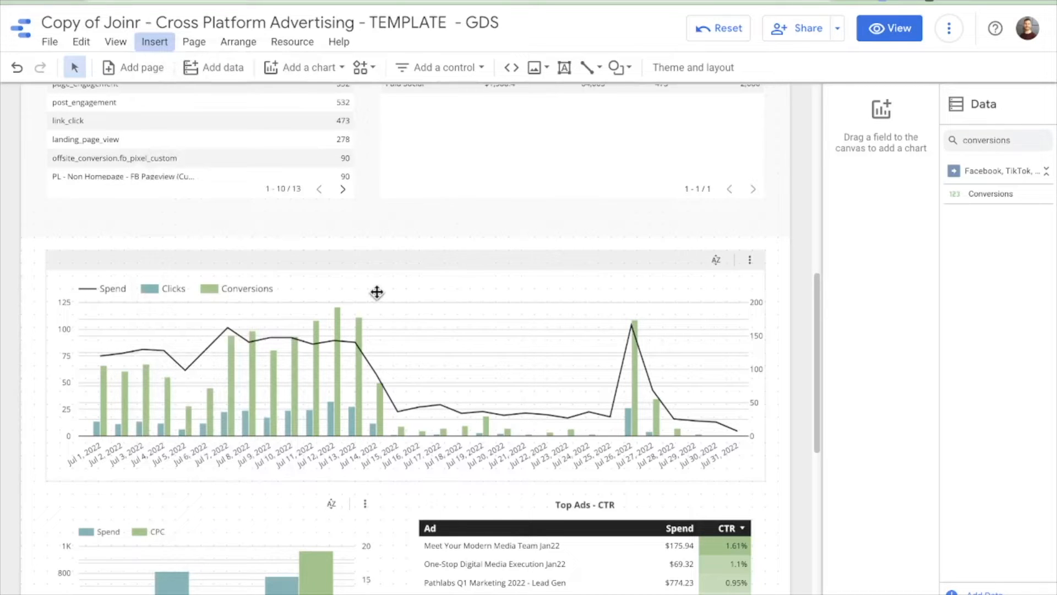
{"action": "scroll", "coordinate": [377, 292], "scroll_direction": "up", "scroll_amount": 10}
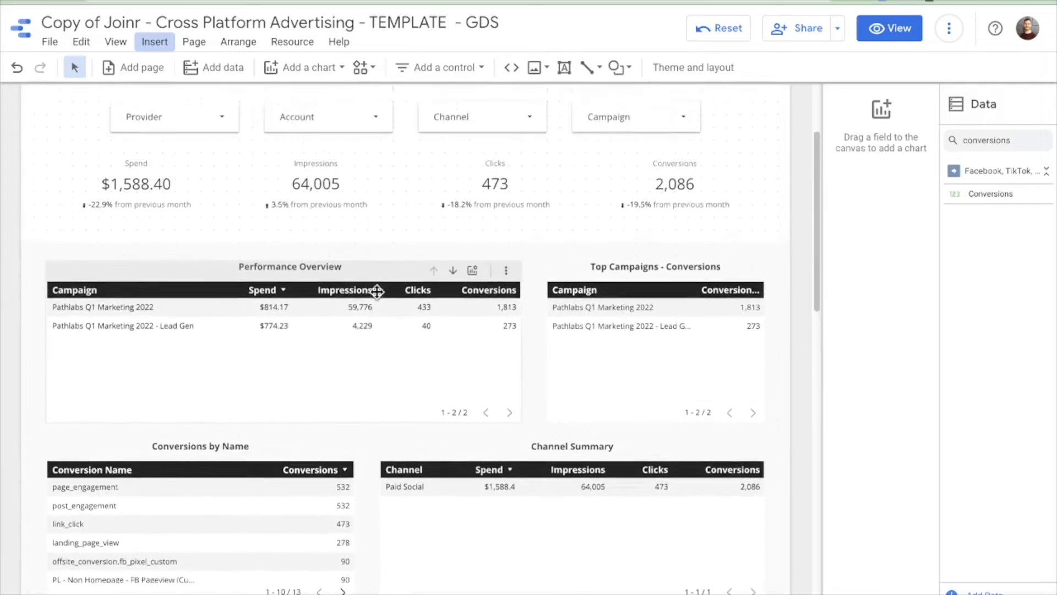
{"action": "left_click", "coordinate": [156, 276]}
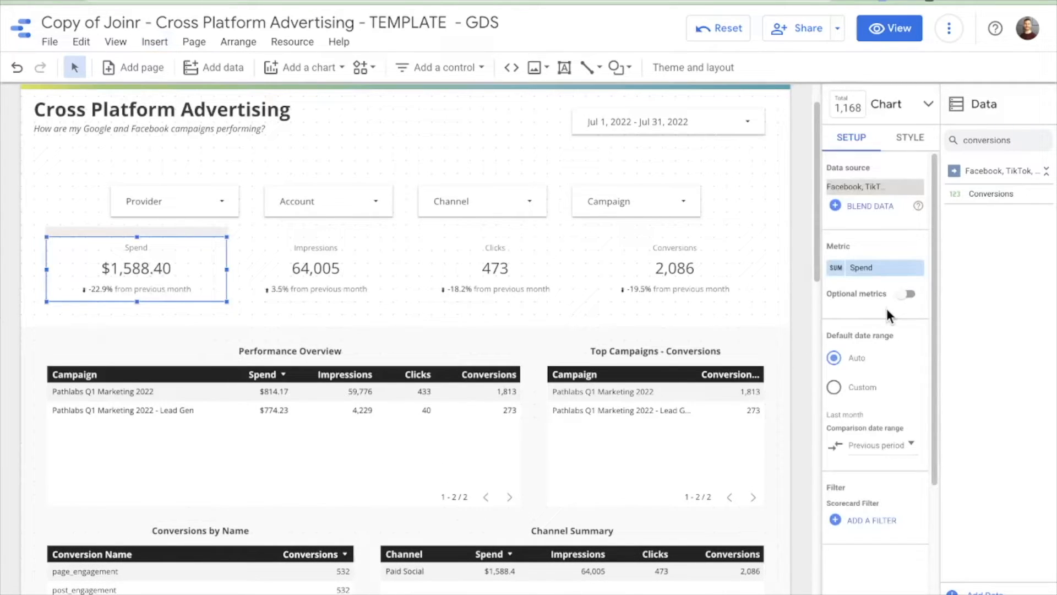
{"action": "scroll", "coordinate": [887, 311], "scroll_direction": "down", "scroll_amount": 3}
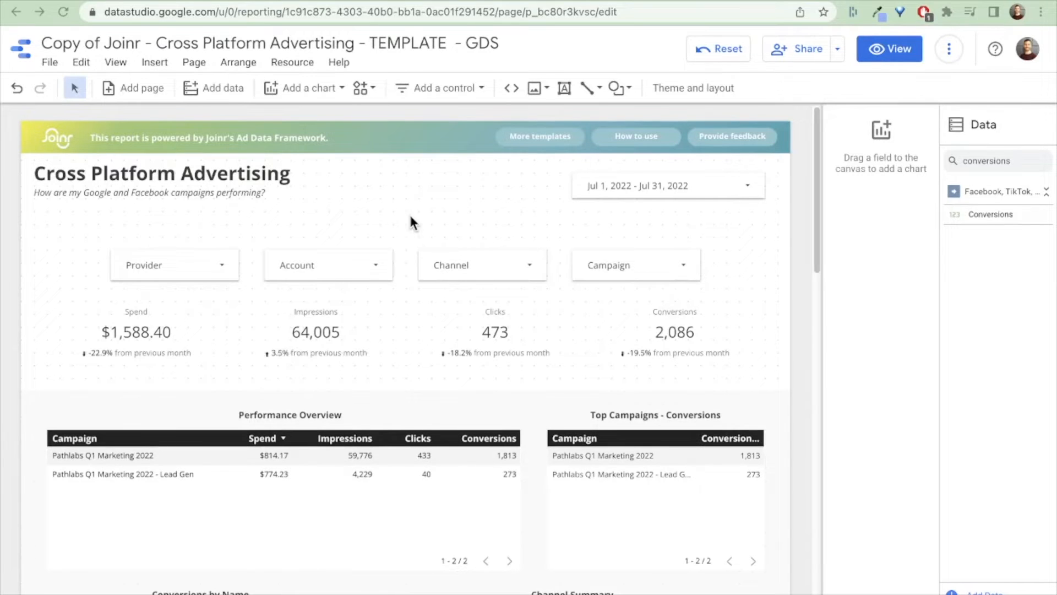
- Insert a drop-down list control next to the report title
{"action": "left_click", "coordinate": [150, 61]}
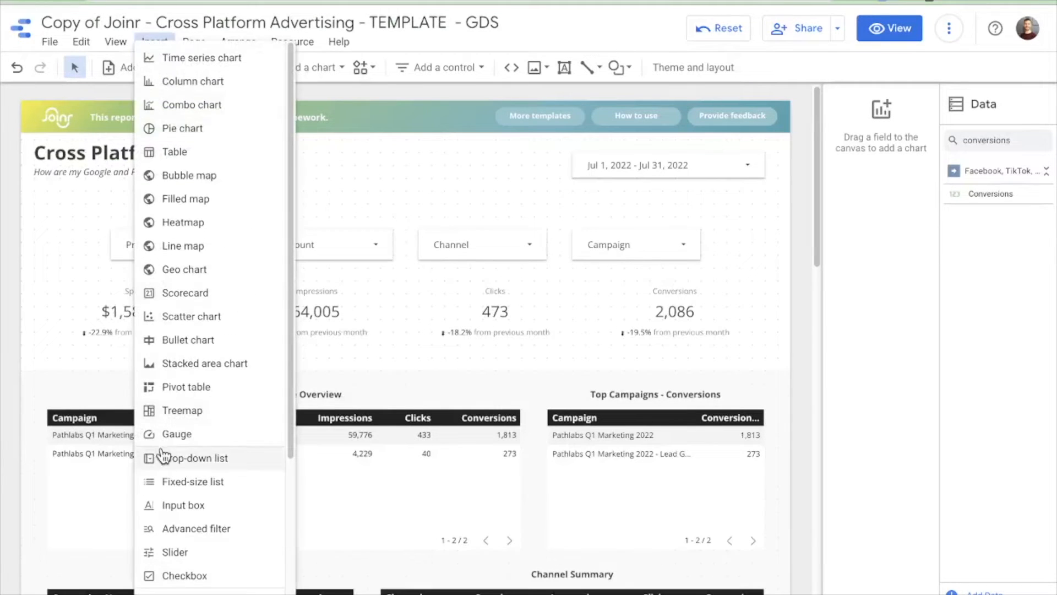
{"action": "left_click", "coordinate": [163, 456]}
{"action": "left_click", "coordinate": [342, 154]}
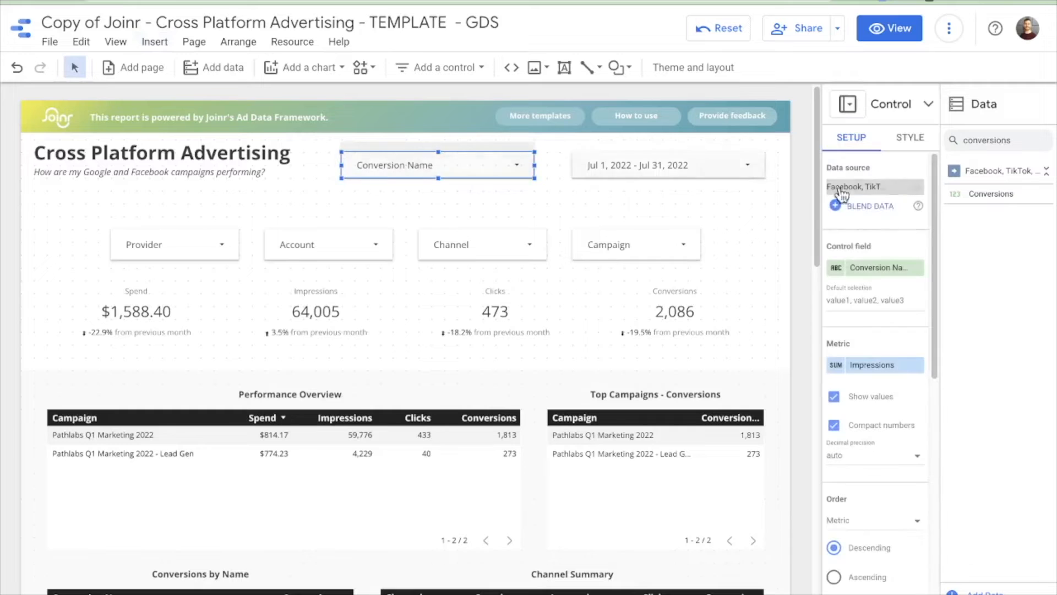
- Search the data fields for ad group and set it as the drop-down's control field
{"action": "double_click", "coordinate": [983, 140]}
{"action": "type", "text": "ad group"}
{"action": "left_click_drag", "start_coordinate": [986, 193], "coordinate": [870, 268]}
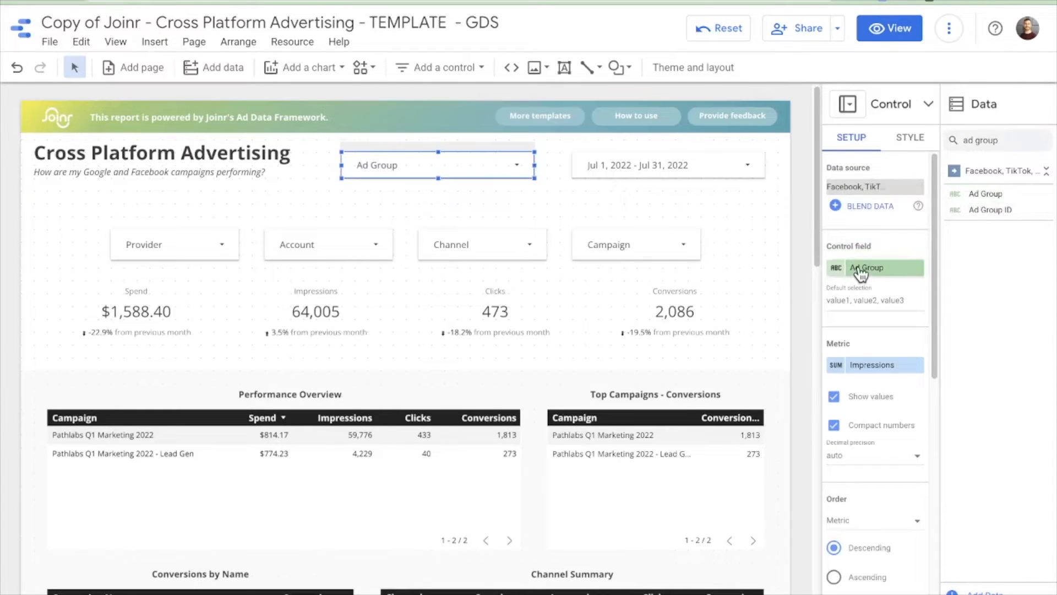
- Filter the Ad Group drop-down to show only SW RT - LAL
{"action": "left_click", "coordinate": [502, 165]}
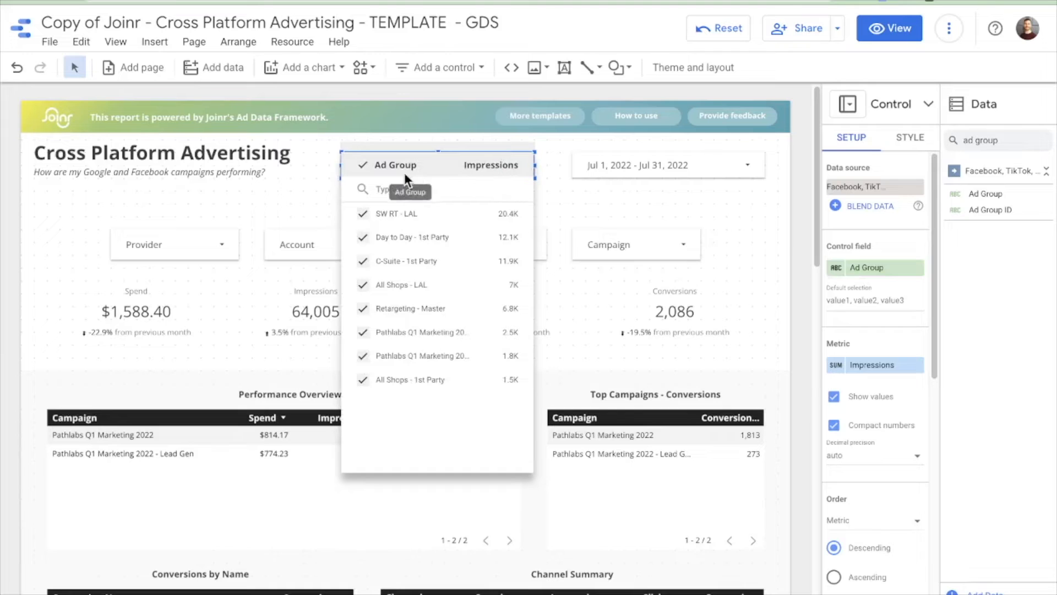
{"action": "left_click", "coordinate": [363, 165]}
{"action": "left_click", "coordinate": [362, 213]}
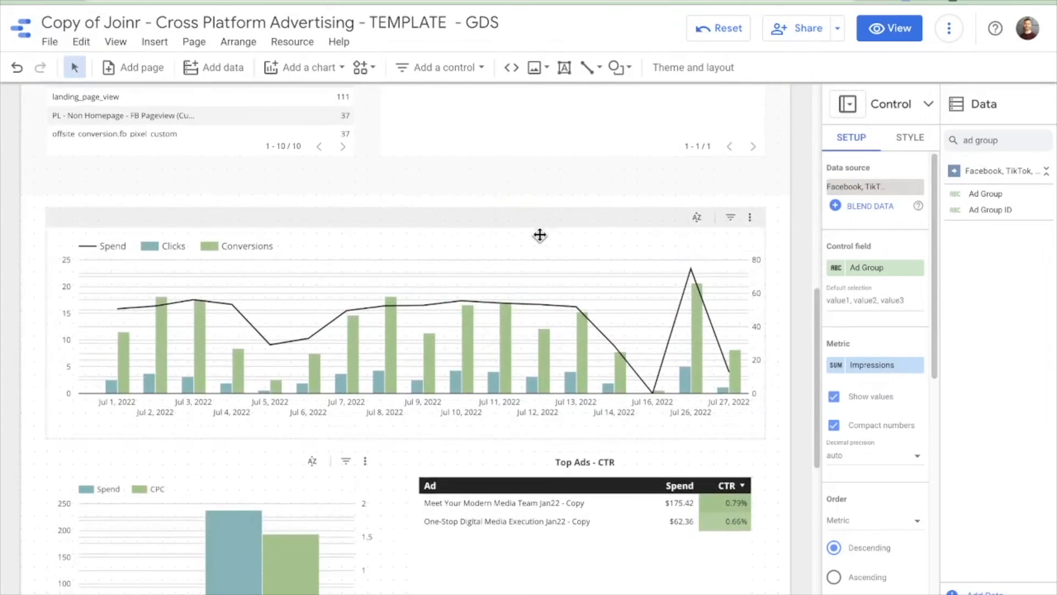
- Add a calculated metric to the time series chart with formula CASE WHEN (Spend / Conversions) < 1 THEN 1 ELSE 0 END
{"action": "left_click", "coordinate": [540, 236]}
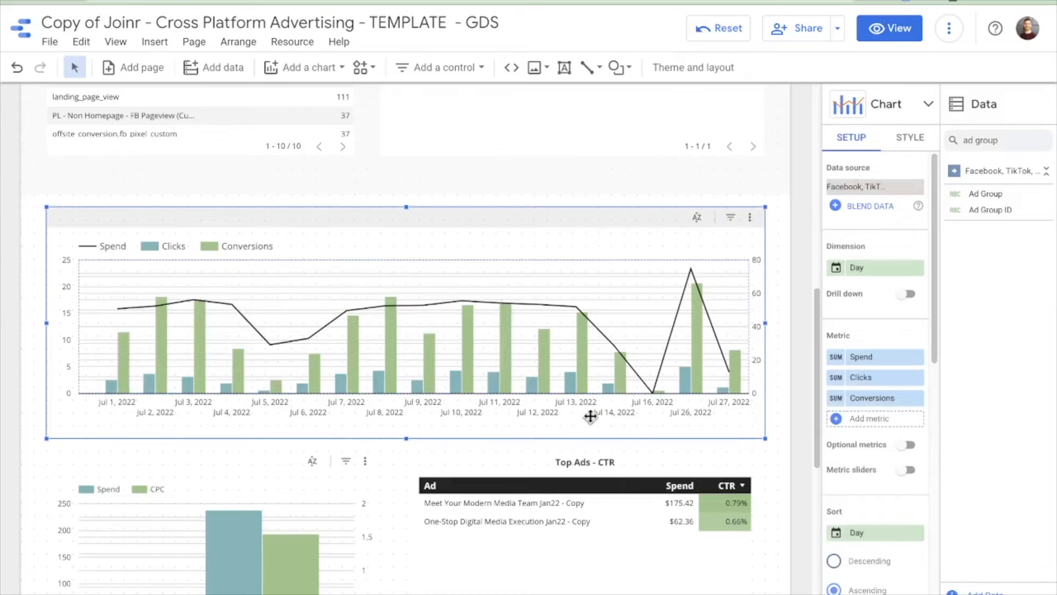
{"action": "left_click", "coordinate": [857, 422]}
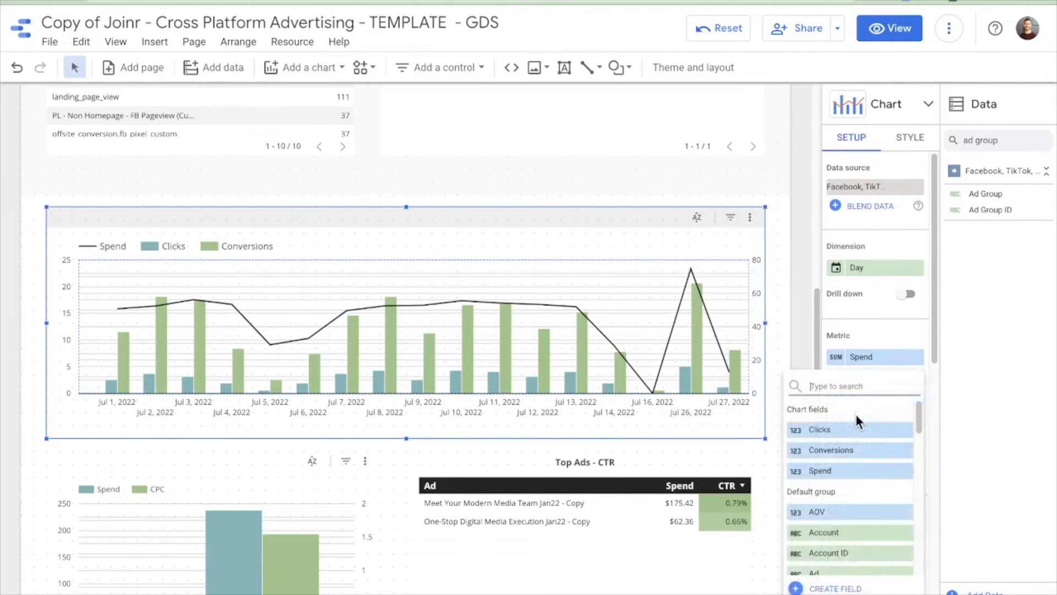
{"action": "left_click", "coordinate": [829, 588]}
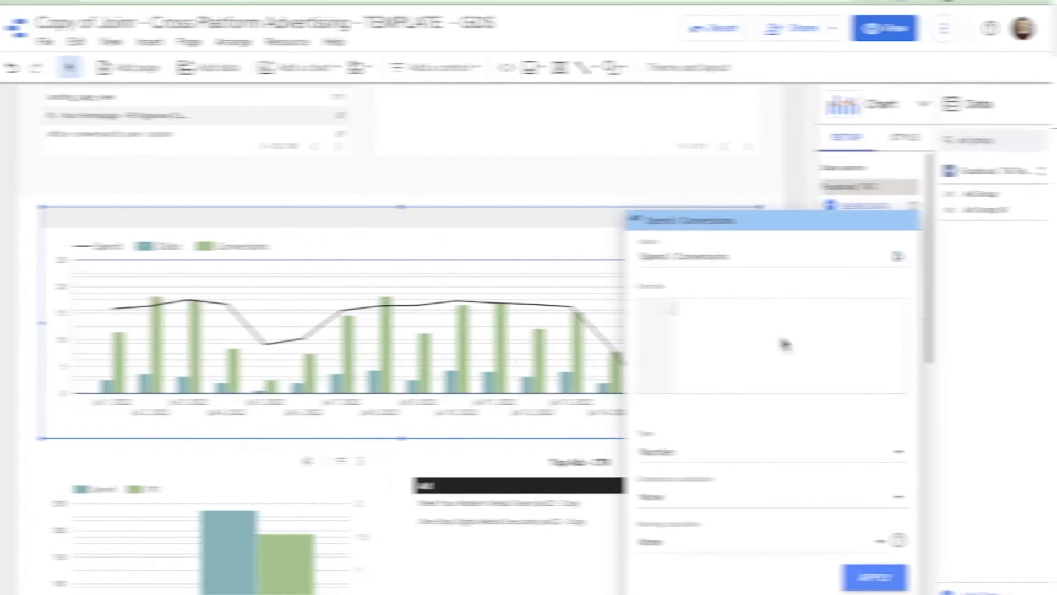
{"action": "type", "text": "CASE "}
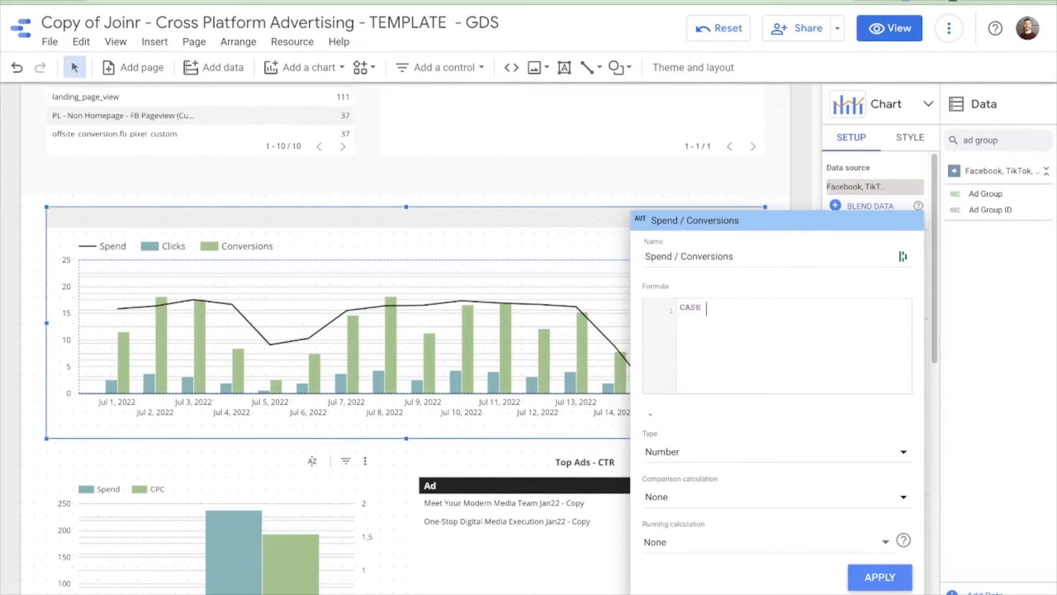
{"action": "type", "text": "WHEN (spen"}
{"action": "left_click", "coordinate": [770, 362]}
{"action": "type", "text": "/ conv"}
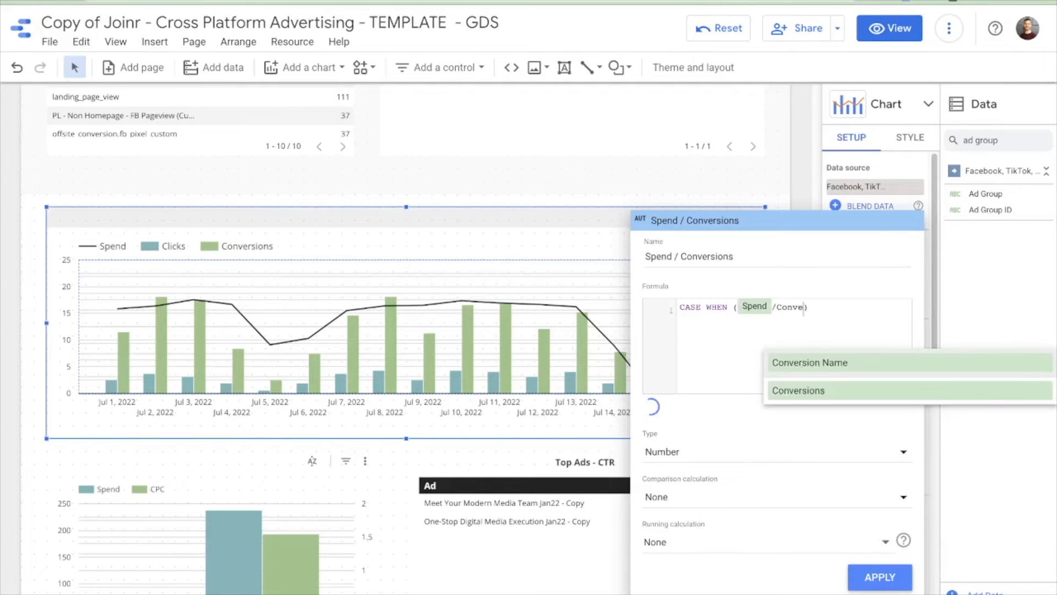
{"action": "left_click", "coordinate": [791, 393]}
{"action": "left_click", "coordinate": [855, 310]}
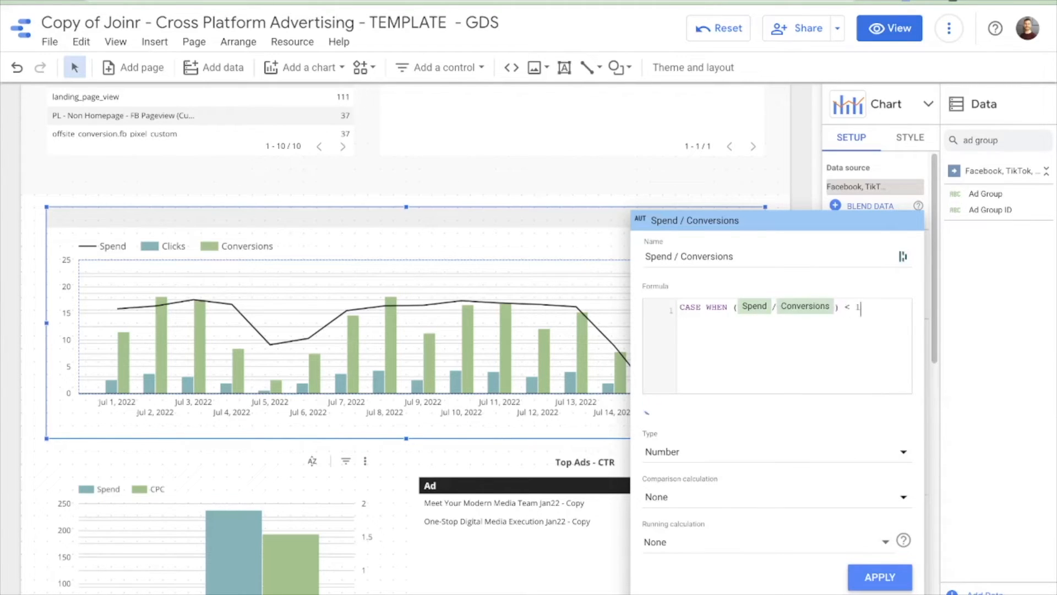
{"action": "type", "text": "< 1 THEN 1 ELSE 0 END"}
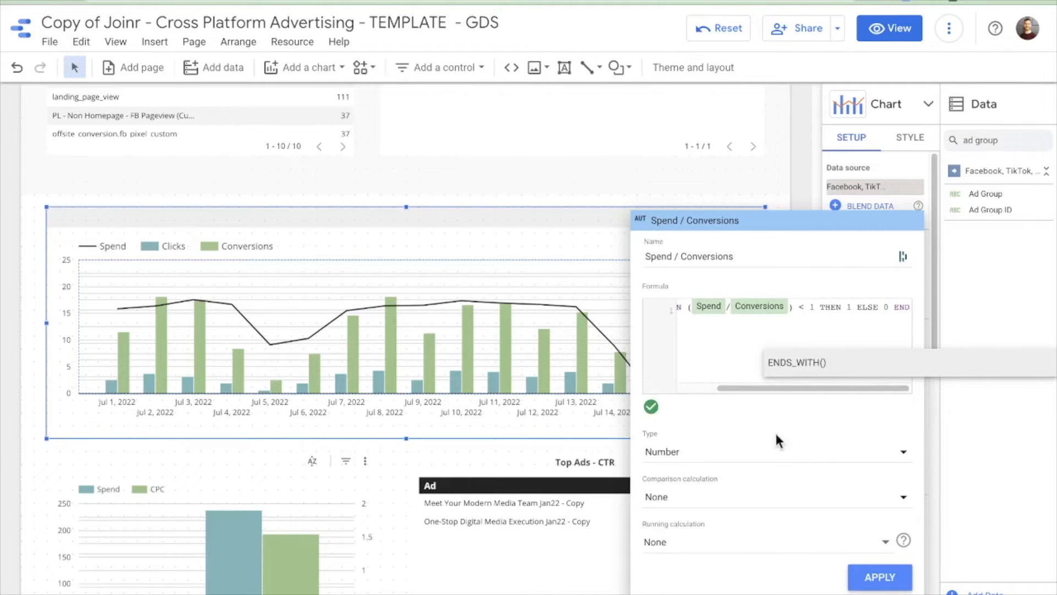
{"action": "left_click", "coordinate": [880, 576]}
{"action": "left_click", "coordinate": [779, 432]}
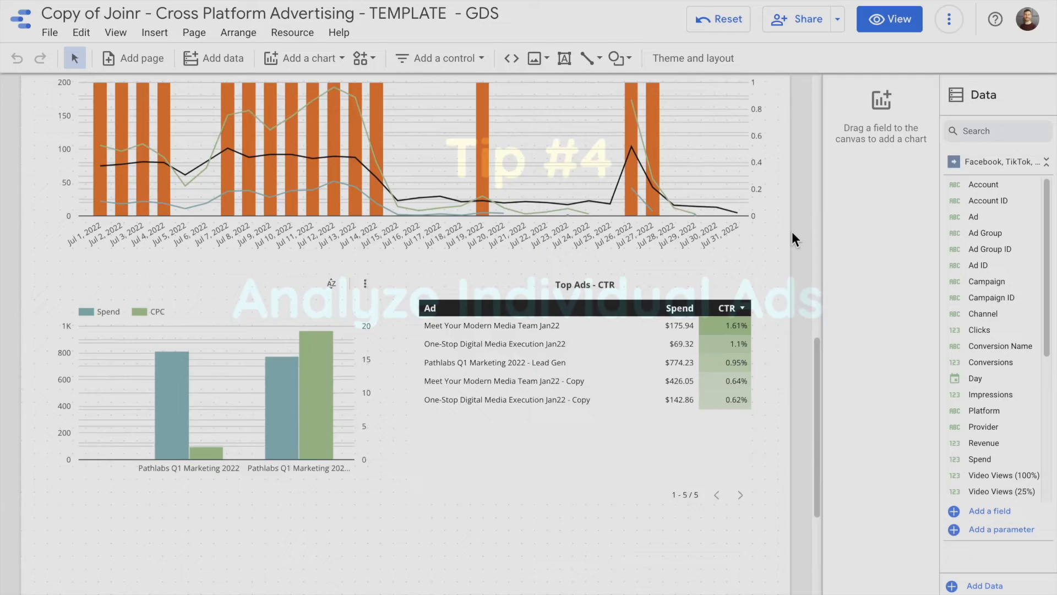
- In Ads Manager, open the Meet Your Modern Media Team ad under Retargeting - Master and review its creative text
{"action": "scroll", "coordinate": [791, 231], "scroll_direction": "down", "scroll_amount": 2}
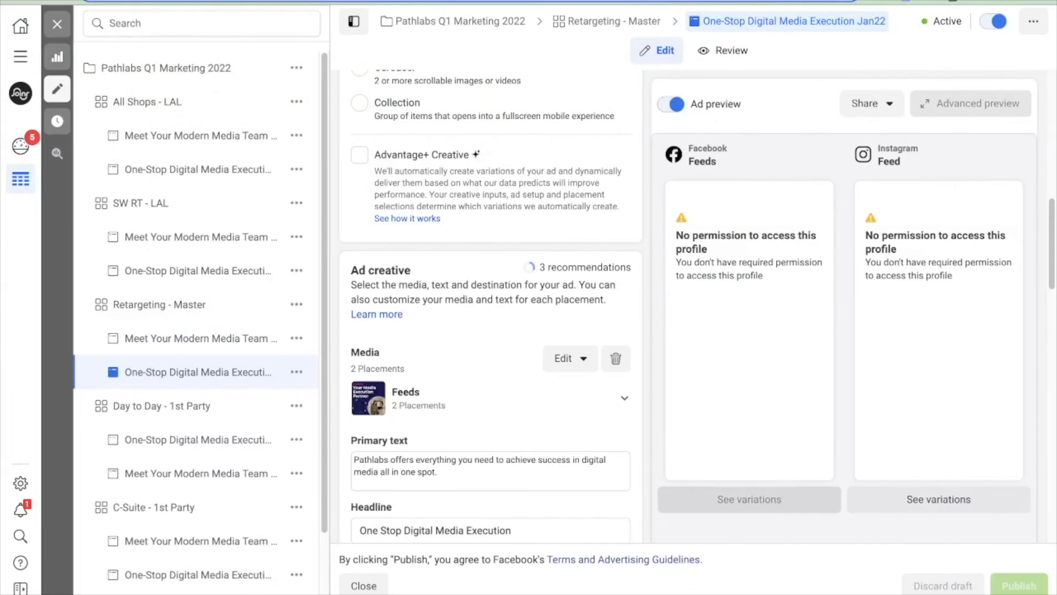
{"action": "left_click", "coordinate": [189, 338]}
{"action": "left_click_drag", "start_coordinate": [518, 474], "coordinate": [339, 460]}
{"action": "scroll", "coordinate": [471, 427], "scroll_direction": "down", "scroll_amount": 2}
{"action": "left_click_drag", "start_coordinate": [523, 458], "coordinate": [354, 465]}
{"action": "scroll", "coordinate": [457, 421], "scroll_direction": "down", "scroll_amount": 1}
{"action": "scroll", "coordinate": [459, 417], "scroll_direction": "down", "scroll_amount": 2}
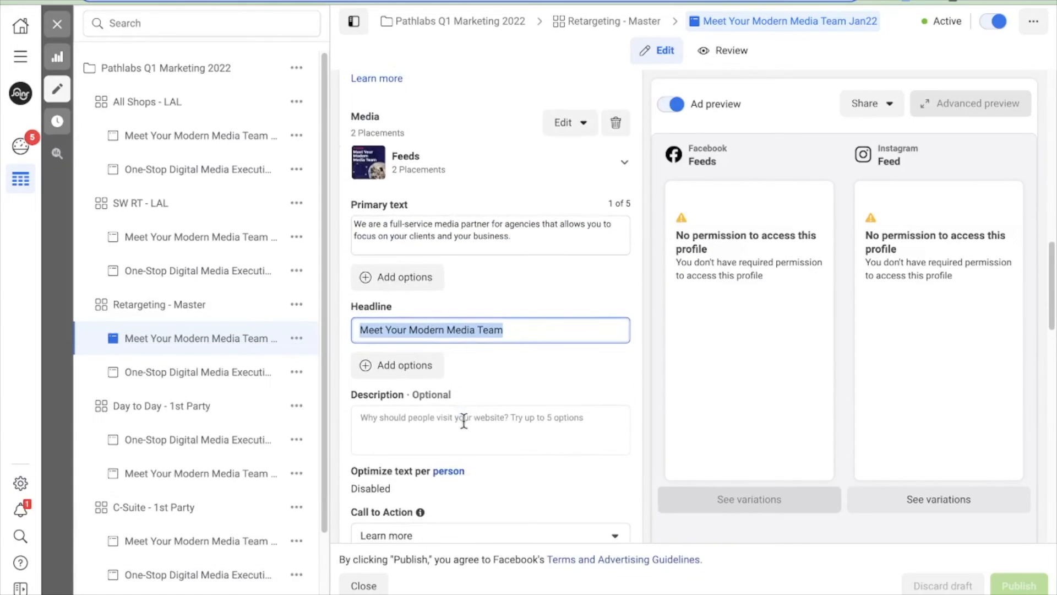
{"action": "scroll", "coordinate": [424, 418], "scroll_direction": "down", "scroll_amount": 3}
{"action": "scroll", "coordinate": [420, 418], "scroll_direction": "down", "scroll_amount": 4}
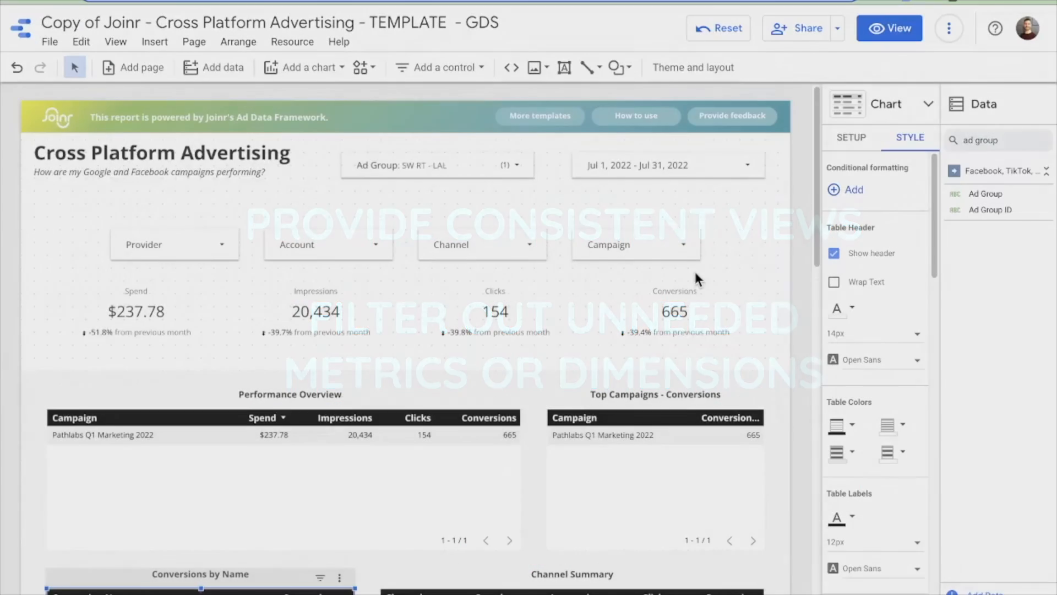
- Create a new report filter that excludes by Conversion Name
{"action": "scroll", "coordinate": [692, 269], "scroll_direction": "down", "scroll_amount": 5}
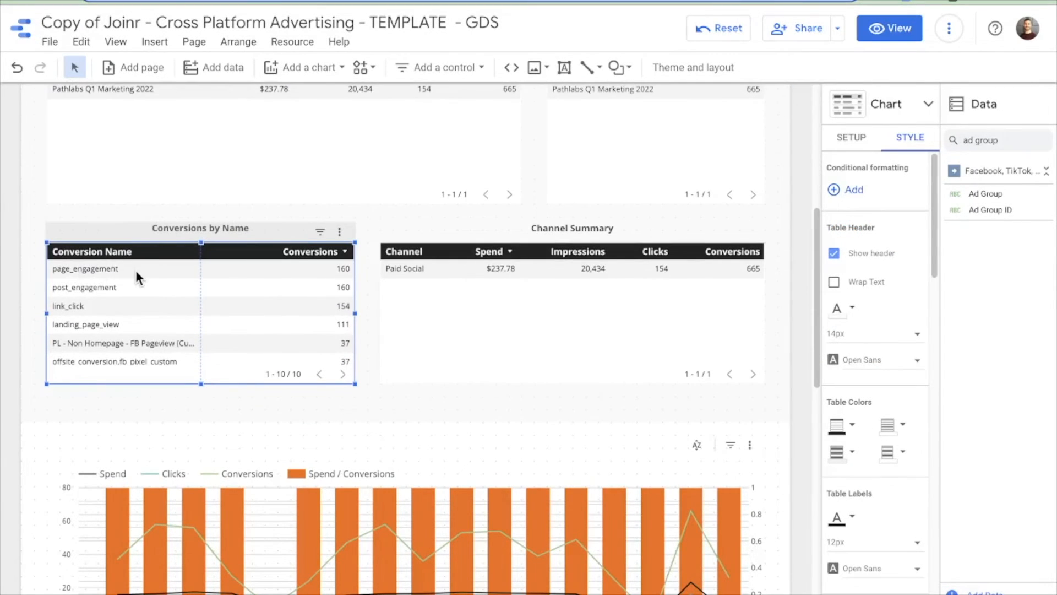
{"action": "scroll", "coordinate": [135, 270], "scroll_direction": "up", "scroll_amount": 1}
{"action": "left_click", "coordinate": [296, 36]}
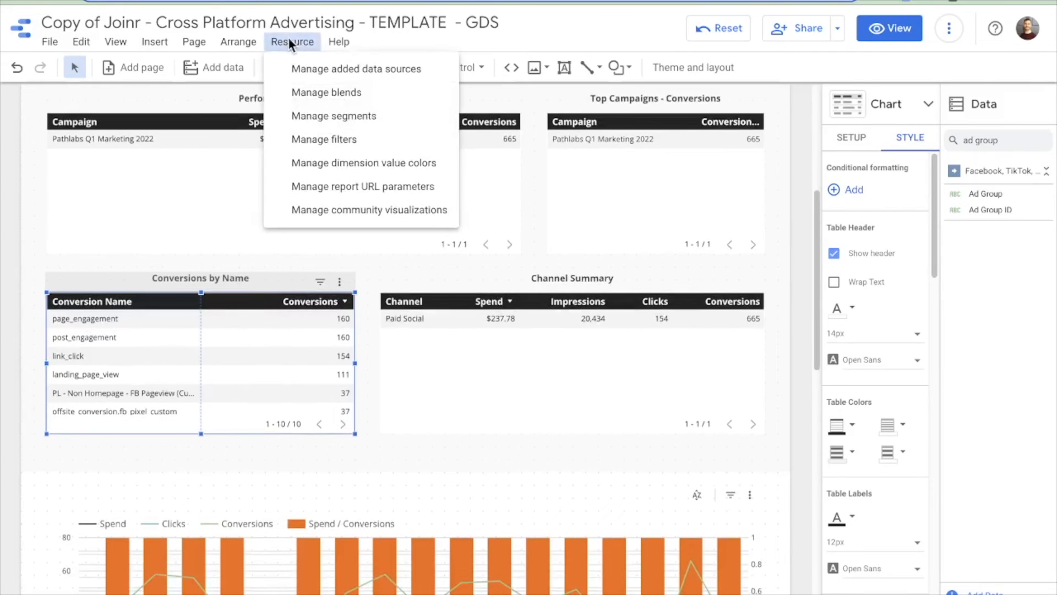
{"action": "left_click", "coordinate": [314, 139]}
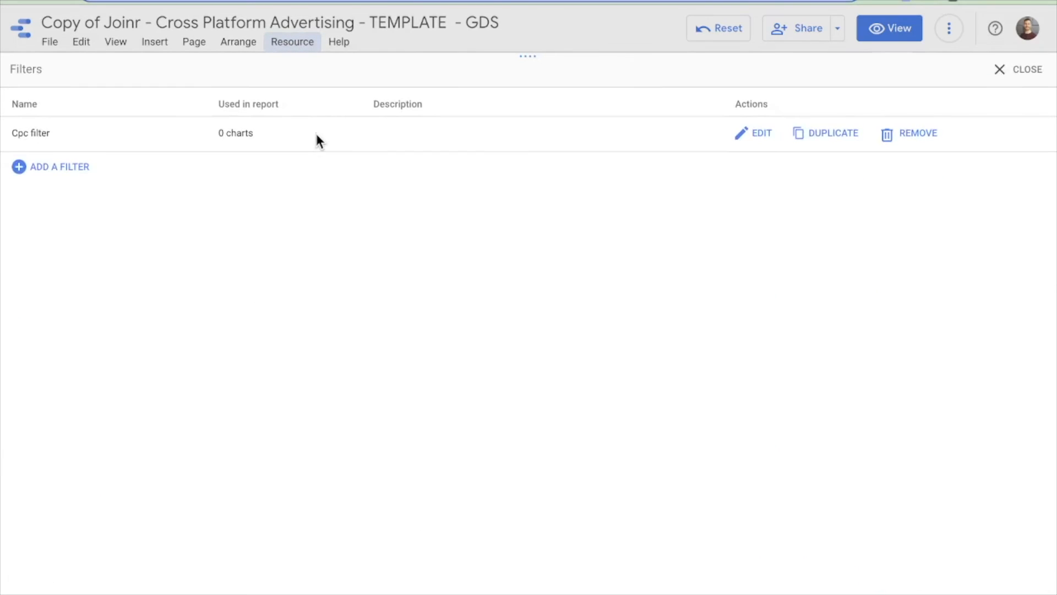
{"action": "left_click", "coordinate": [57, 167]}
{"action": "left_click", "coordinate": [83, 207]}
{"action": "left_click", "coordinate": [205, 177]}
{"action": "type", "text": "convers"}
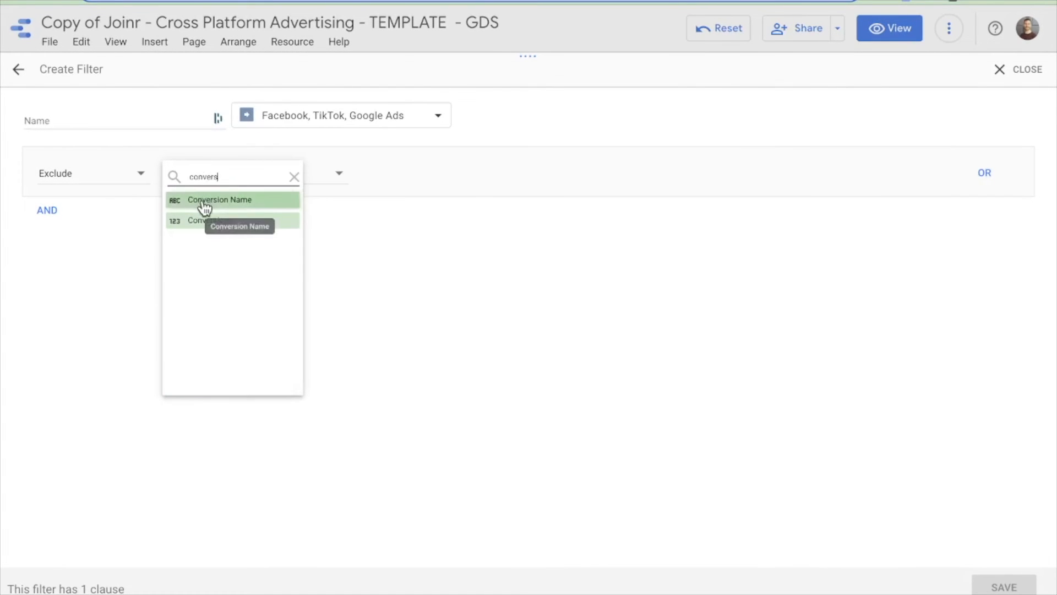
{"action": "left_click", "coordinate": [207, 200]}
- Set the filter condition to Equal to page_engagement and save the filter
{"action": "left_click", "coordinate": [413, 182]}
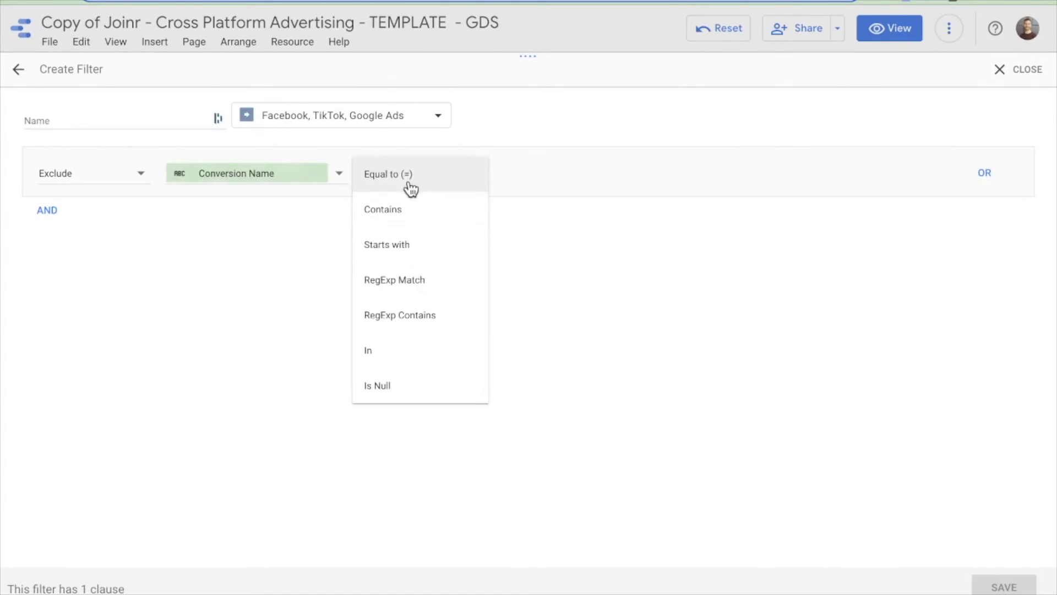
{"action": "left_click", "coordinate": [406, 181]}
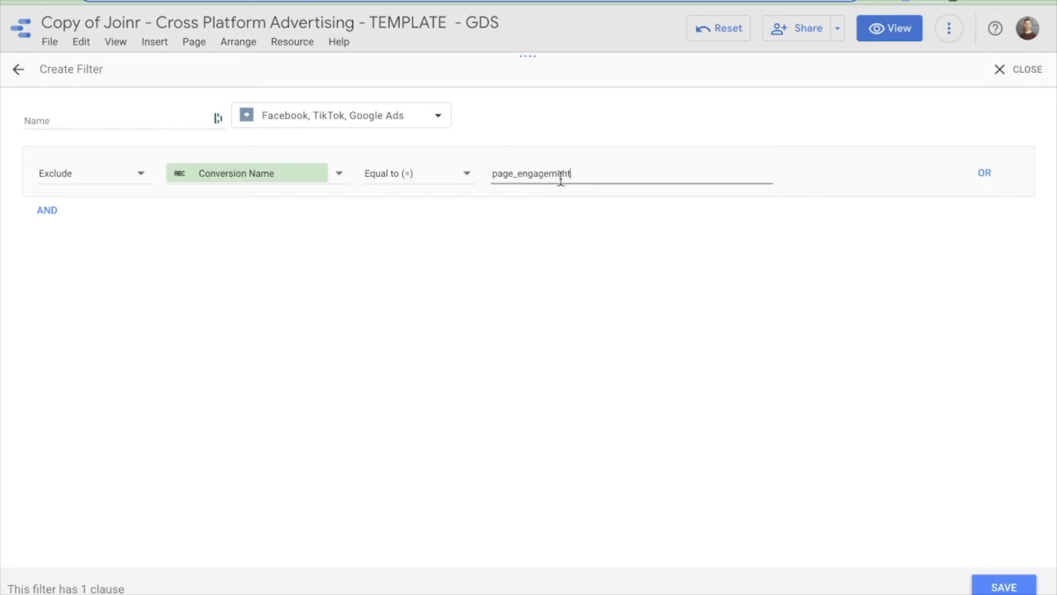
{"action": "left_click", "coordinate": [1026, 588]}
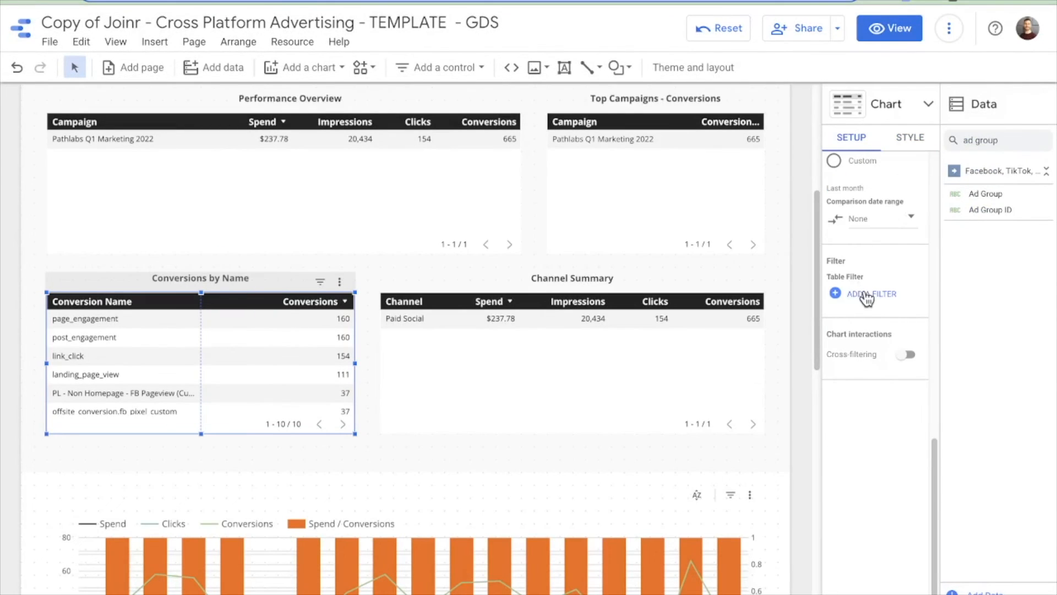
- Add the saved filter to the Conversions by Name table
{"action": "left_click", "coordinate": [866, 295]}
{"action": "left_click", "coordinate": [879, 175]}
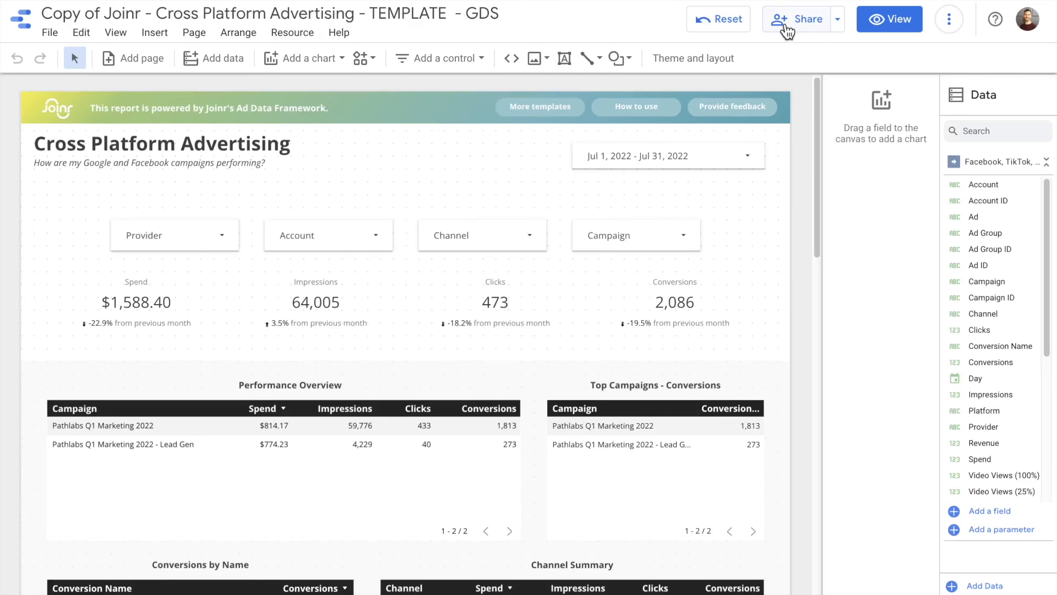
- Open the report's sharing dialog and enter EVERYONE as the people to add
{"action": "left_click", "coordinate": [787, 31]}
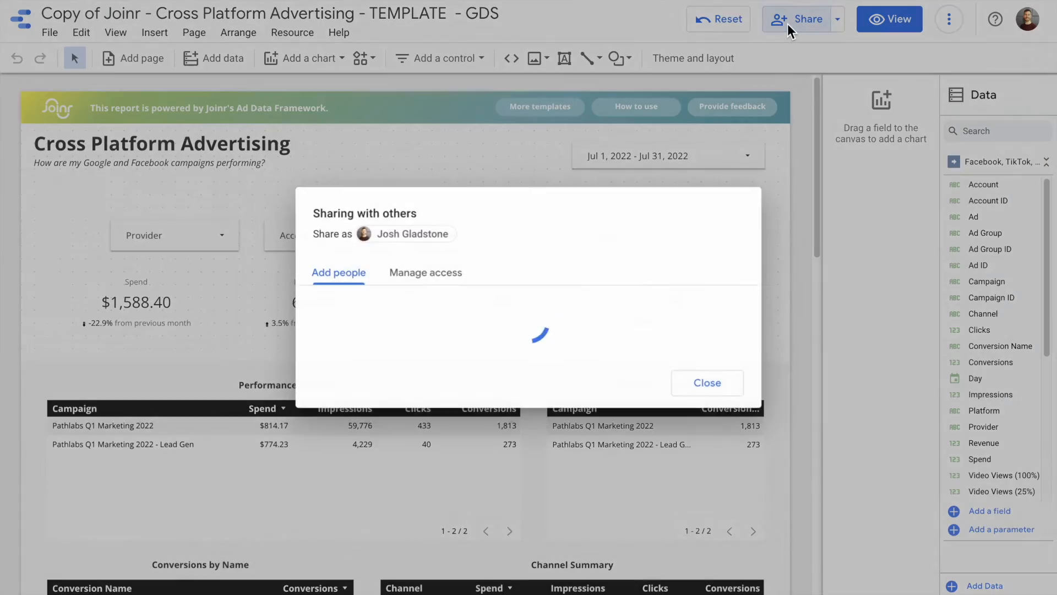
{"action": "type", "text": "EVERYONE"}
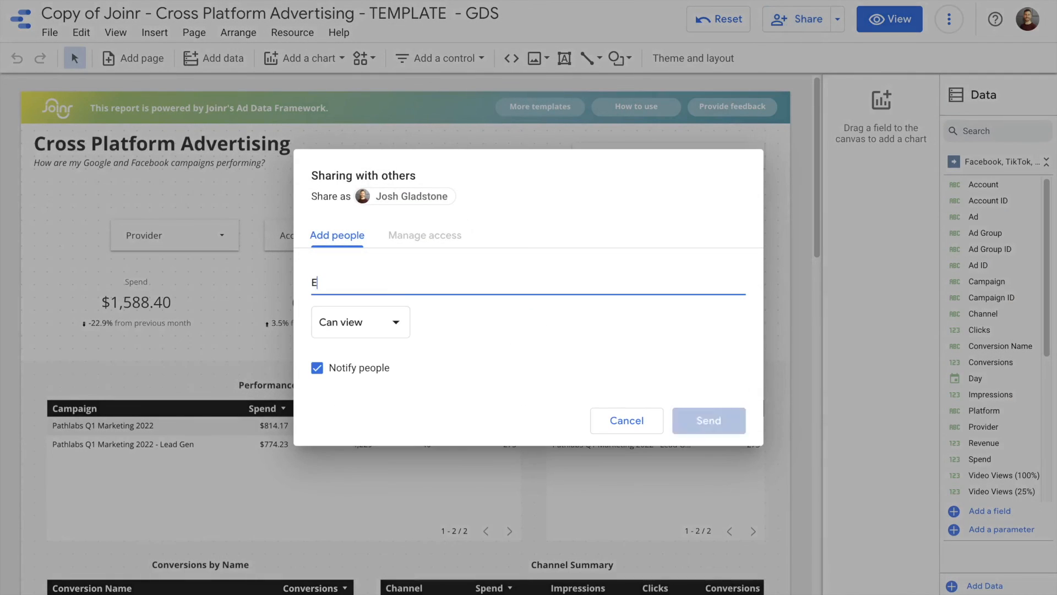